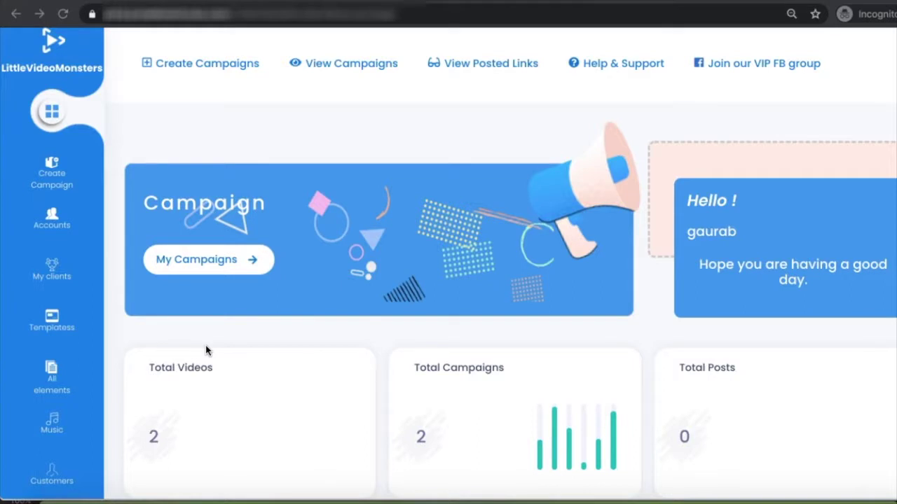
Step: Start a new campaign and name it 'example'
click(68, 194)
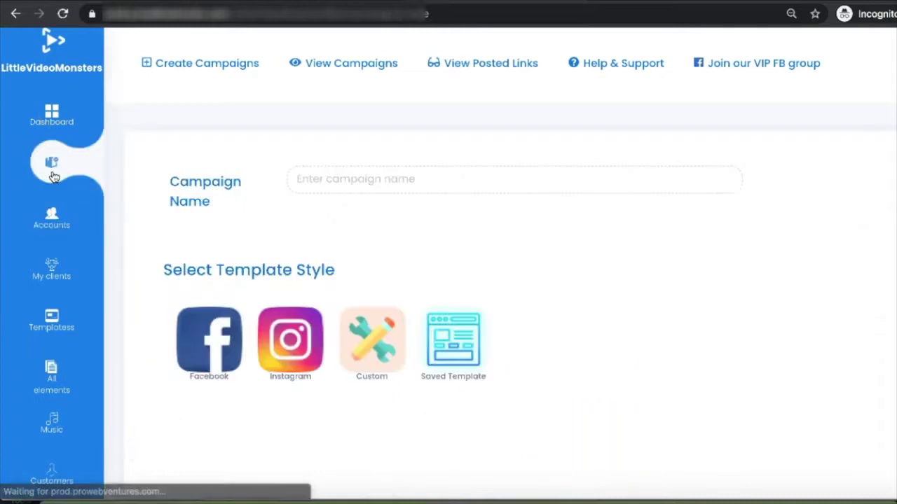
click(299, 183)
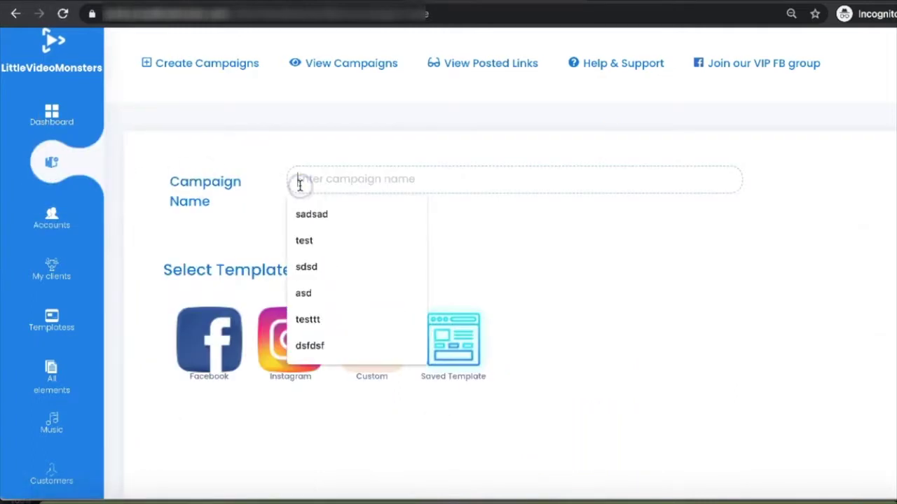
text(example)
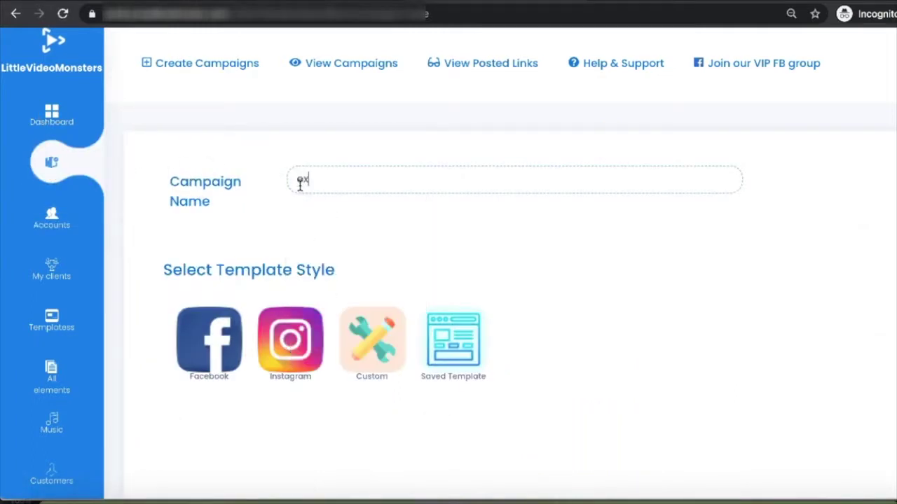
click(263, 207)
click(201, 343)
Step: Choose the Custom template with a 600 × 600 video size and continue
click(339, 256)
scroll(339, 255, down, 3)
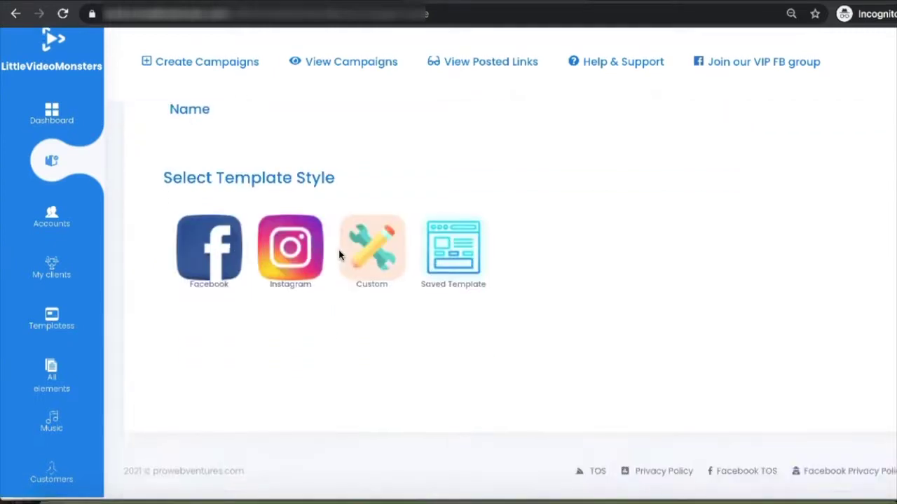
scroll(339, 256, up, 3)
click(374, 333)
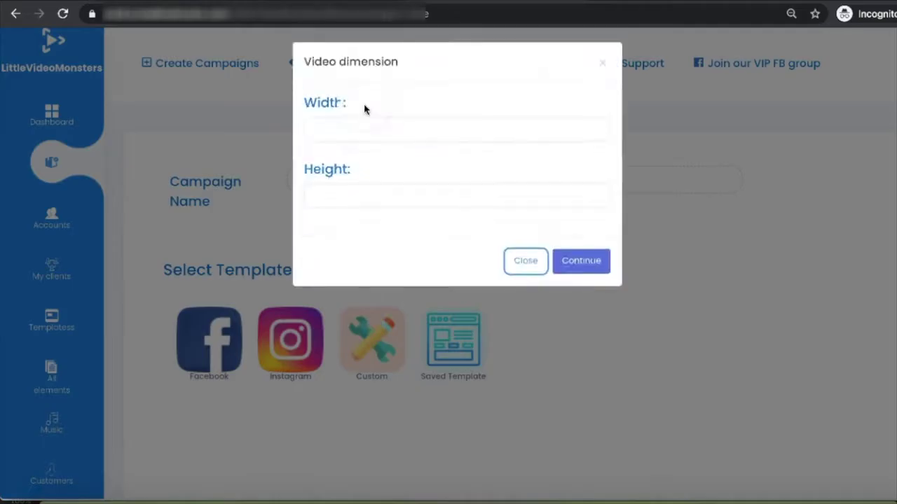
click(362, 129)
text(600)
key(Tab)
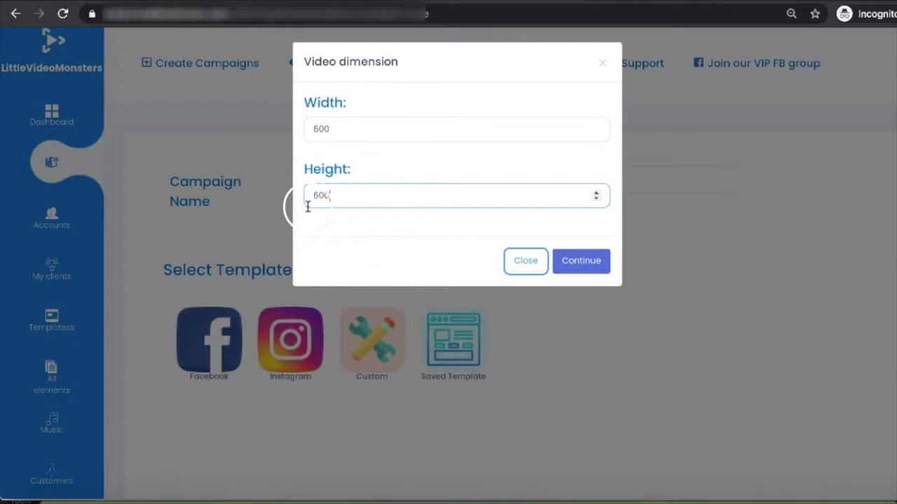
click(591, 259)
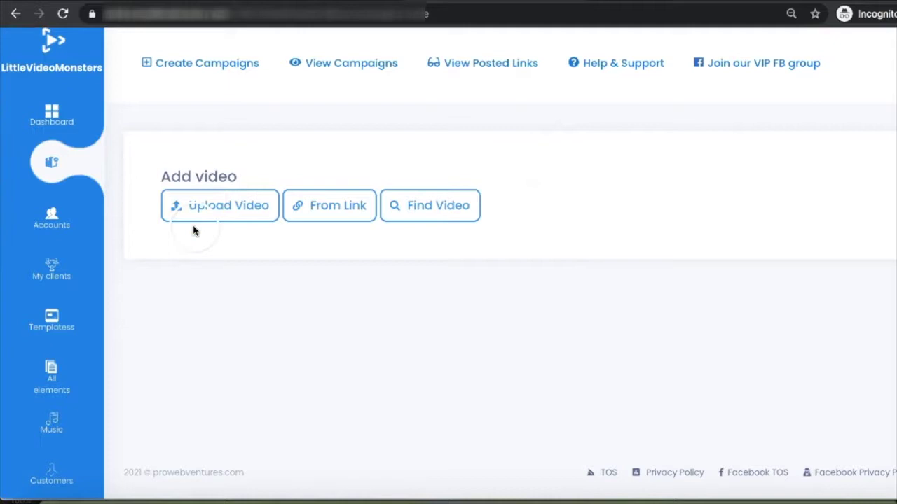
Step: Look at the Upload Video and From Link options, then close the link dialog
click(210, 213)
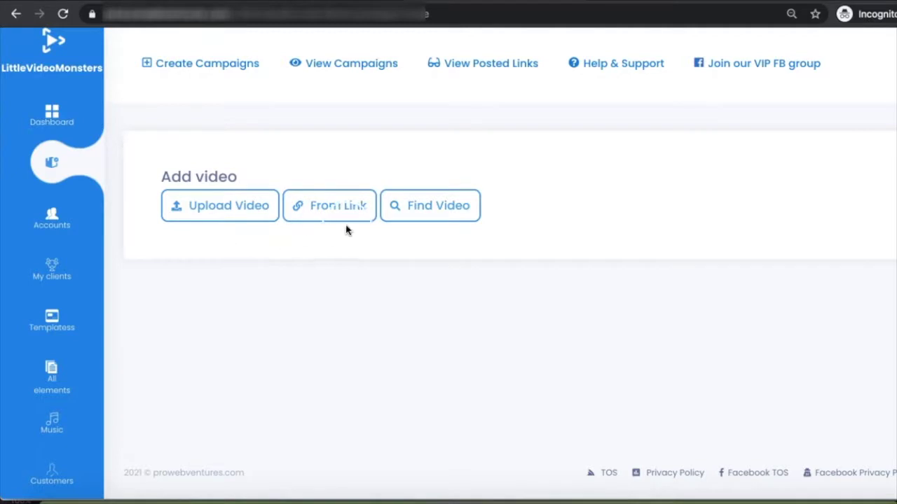
click(341, 205)
click(532, 184)
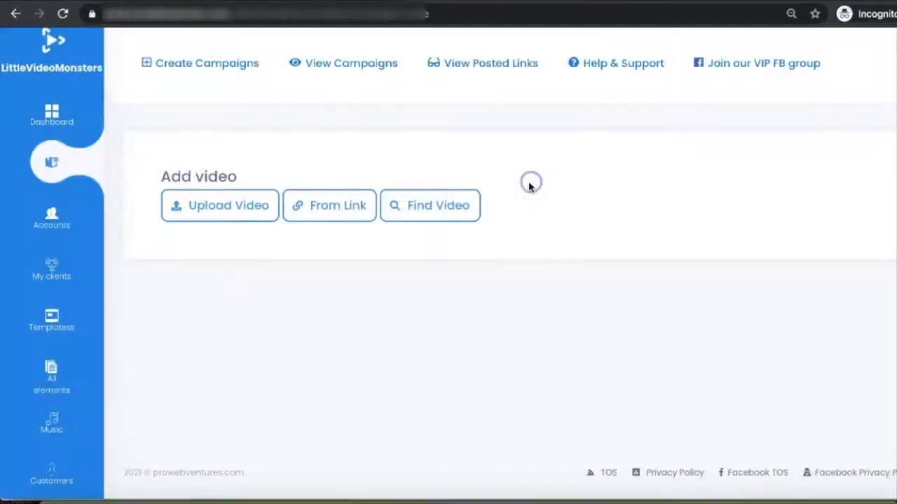
Step: Go to Find Video and place the cursor in the empty keyword field
click(456, 217)
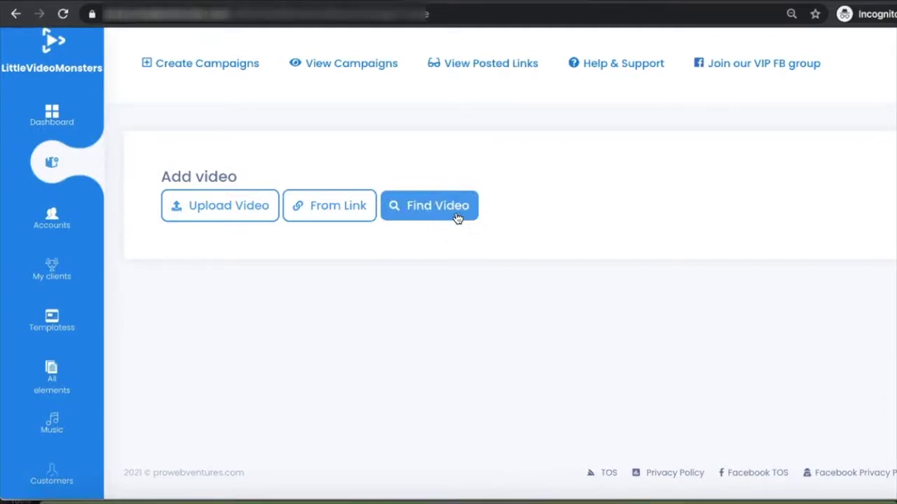
click(456, 217)
click(456, 212)
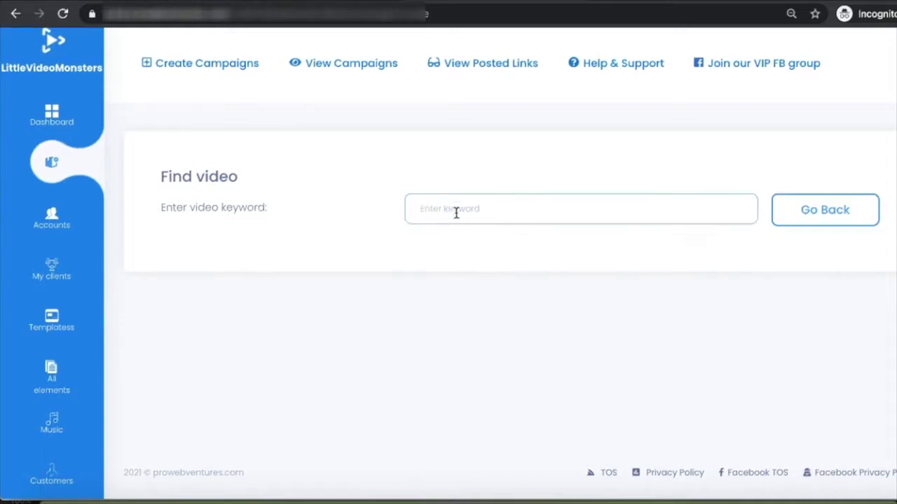
Step: Search for 'affiliate marketing' videos and scroll through the results
text(dff)
text(iliate mar)
text(keting)
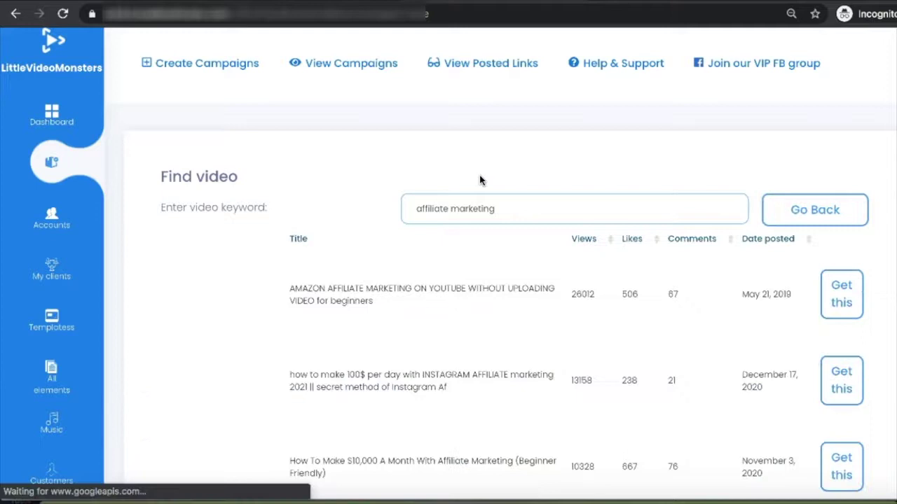
scroll(487, 215, down, 1)
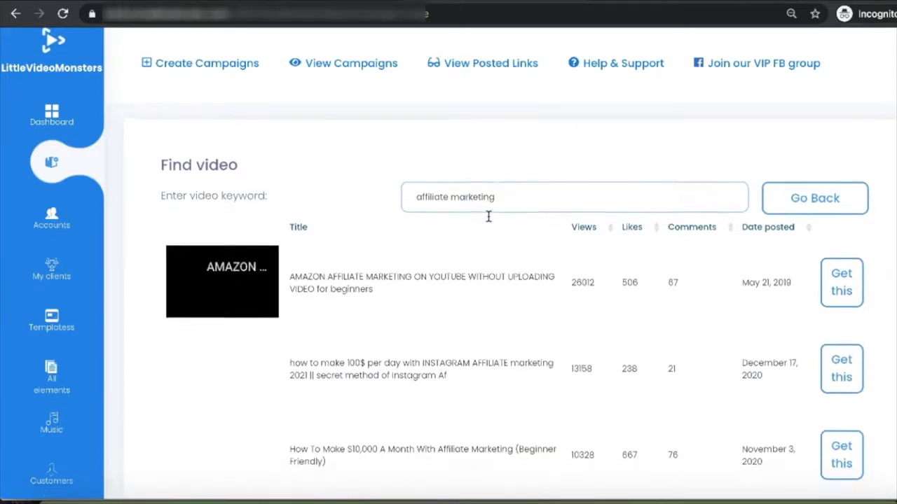
scroll(488, 216, down, 1)
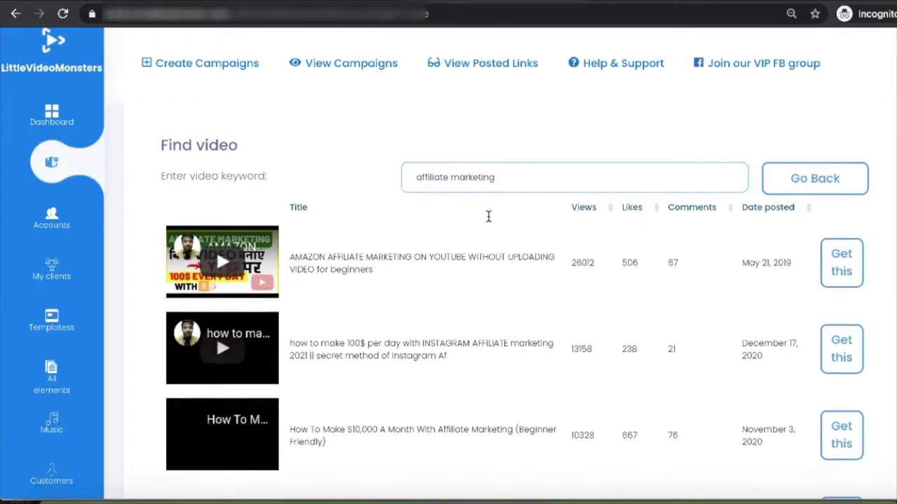
scroll(487, 215, down, 1)
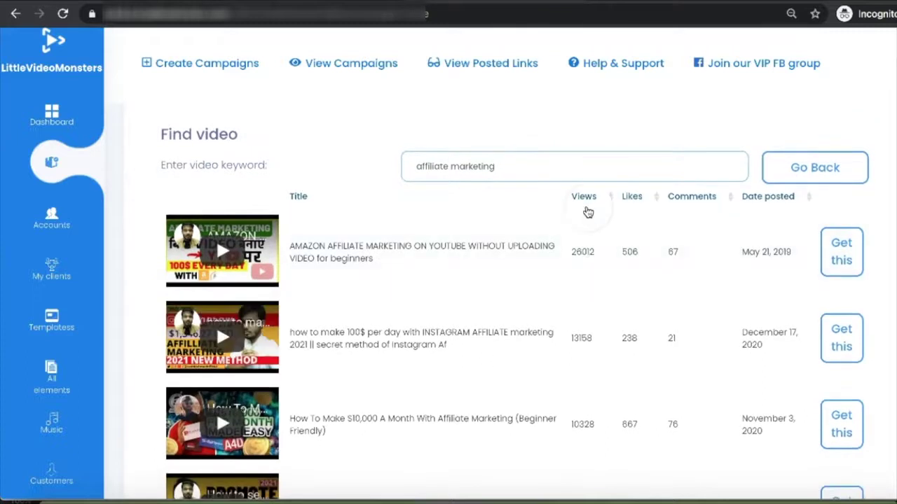
Step: Sort the results by views, then by most likes, and pick the How To Make $10,000 A Month video
click(585, 200)
click(585, 200)
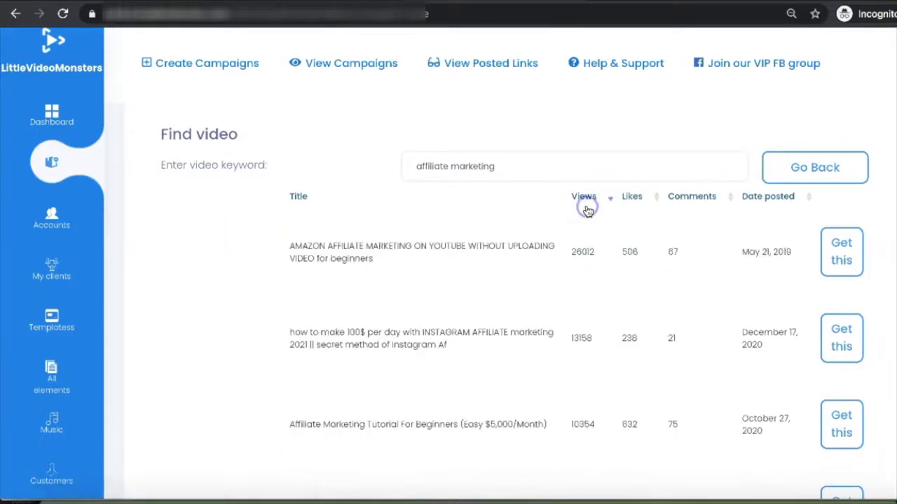
click(633, 198)
click(633, 198)
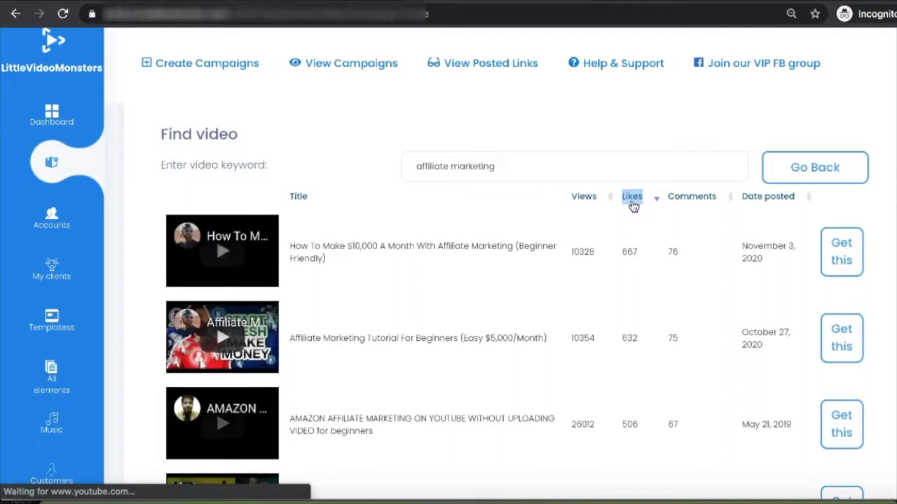
scroll(560, 217, down, 1)
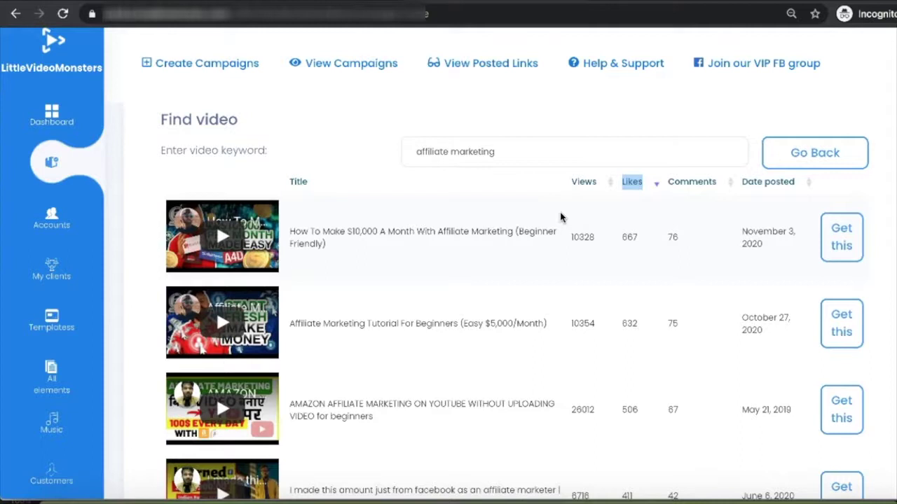
click(840, 237)
click(640, 244)
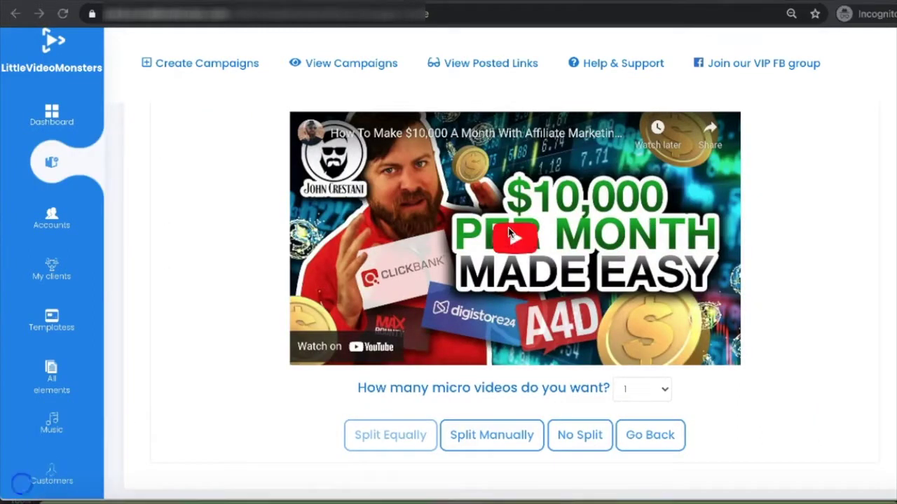
Step: Play the video preview, skip ahead to 3:17, and pause it
click(514, 236)
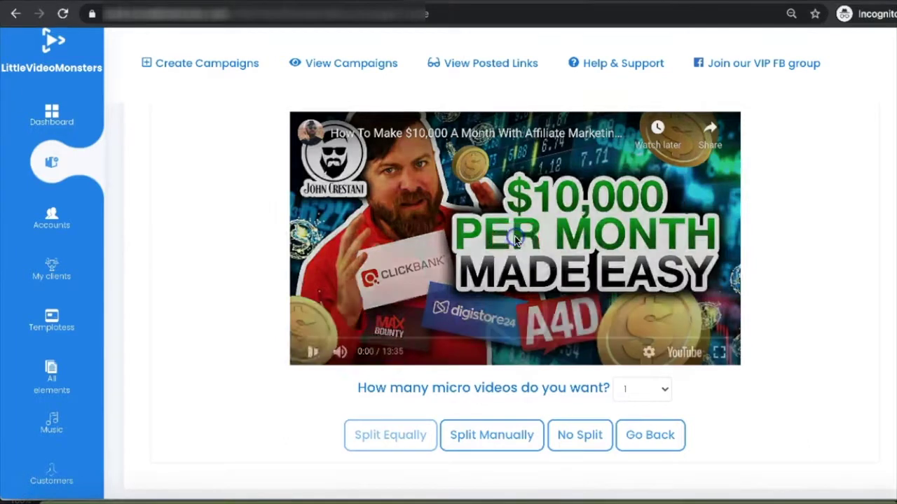
click(344, 338)
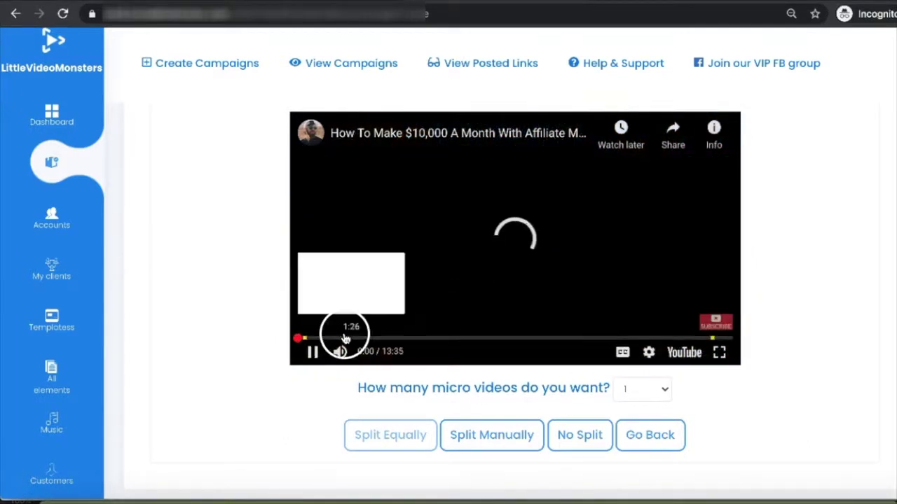
click(404, 337)
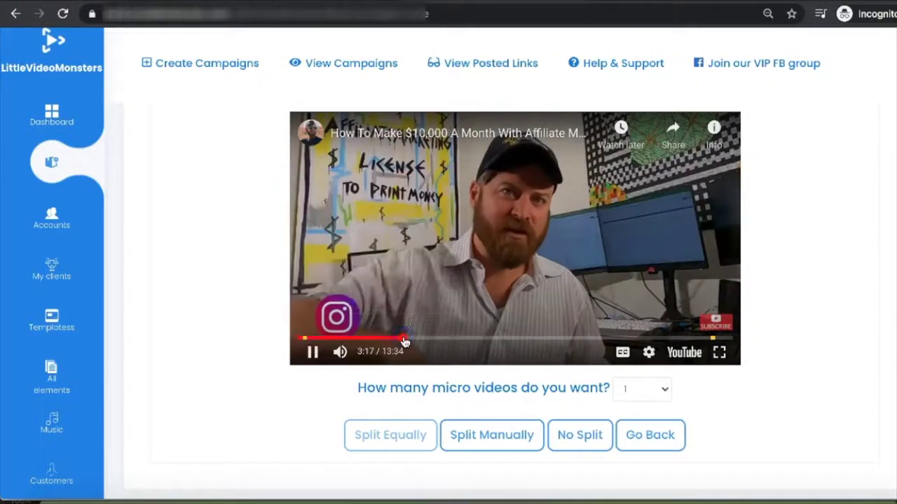
click(332, 359)
scroll(453, 413, down, 2)
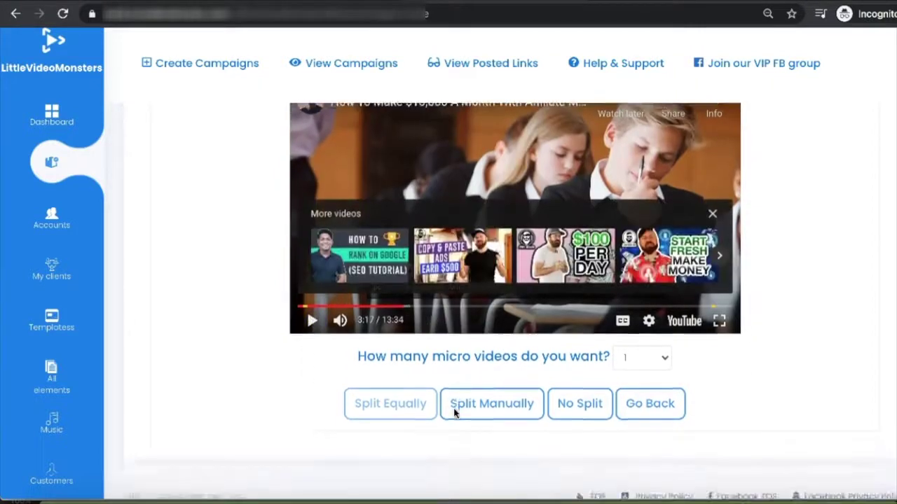
scroll(454, 413, up, 1)
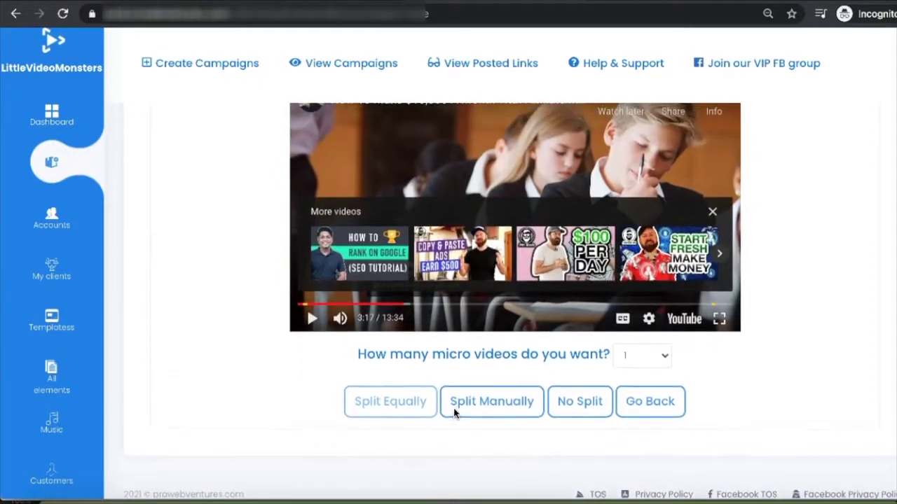
scroll(454, 413, up, 1)
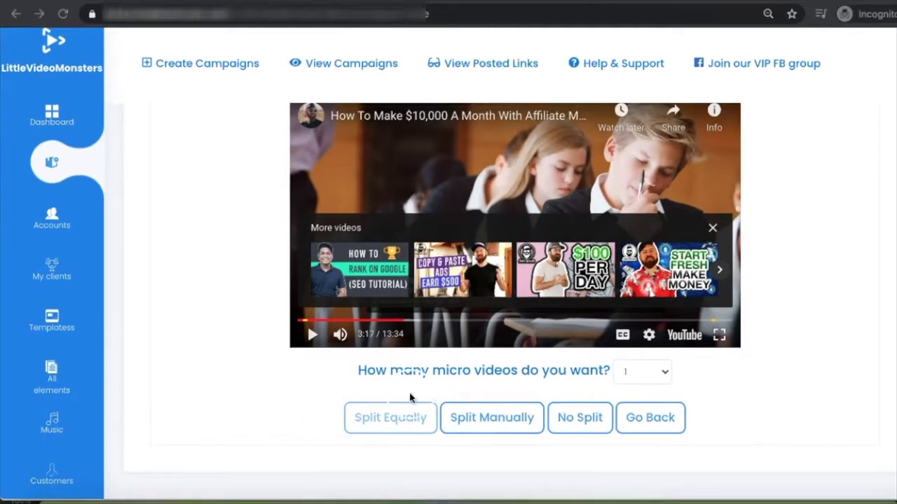
Step: Set the number of micro videos to 5
click(642, 374)
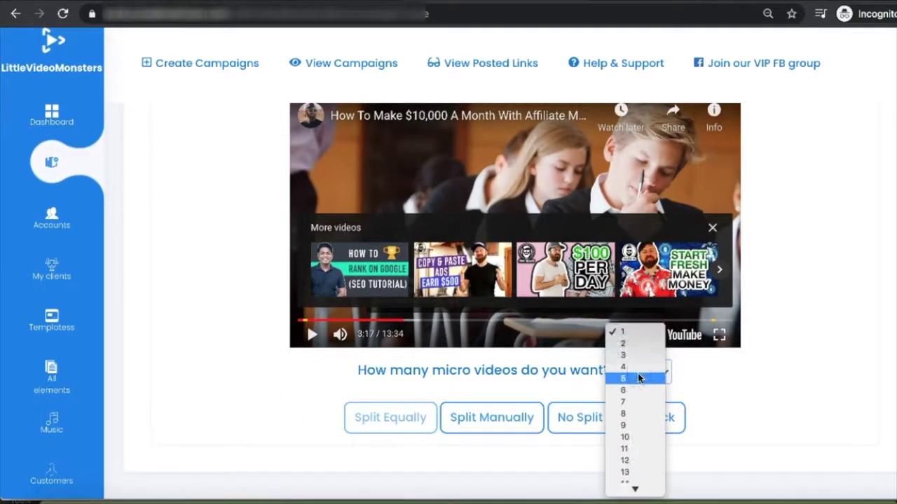
scroll(637, 377, down, 3)
mouse_move(635, 323)
mouse_down()
mouse_move(633, 311)
mouse_move(622, 305)
mouse_move(621, 313)
mouse_up()
click(444, 425)
click(420, 426)
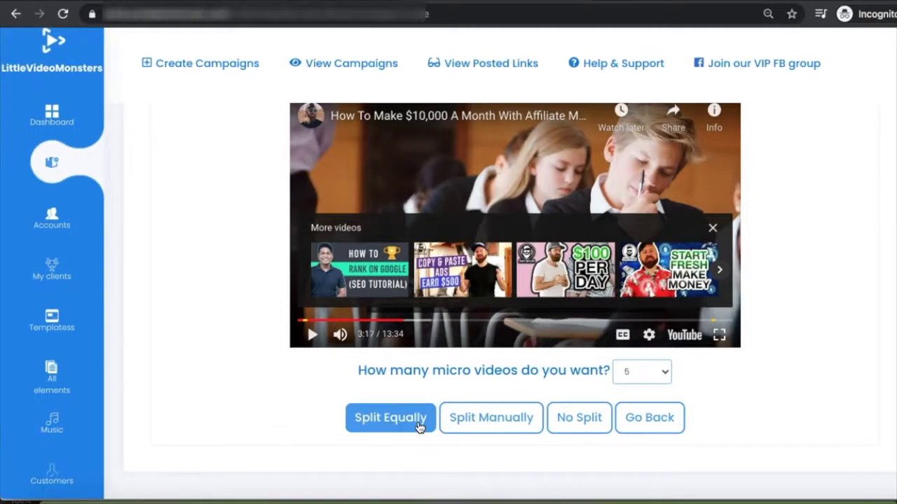
click(409, 390)
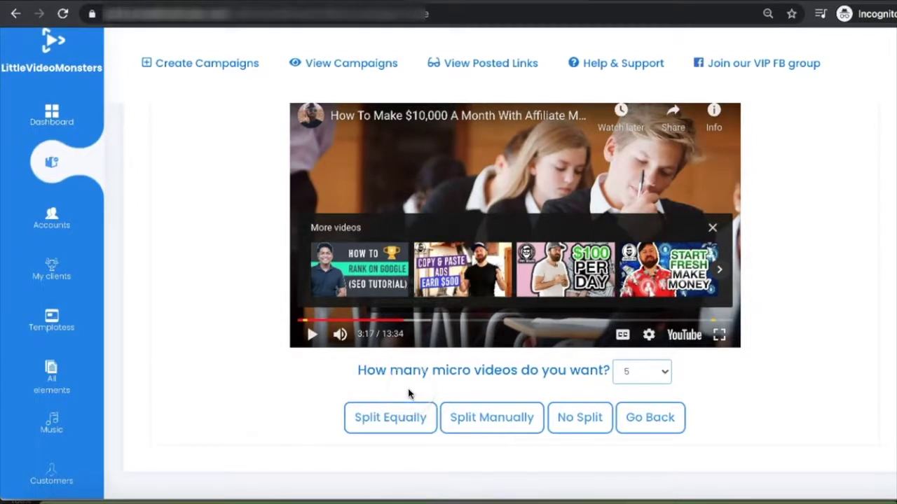
click(515, 423)
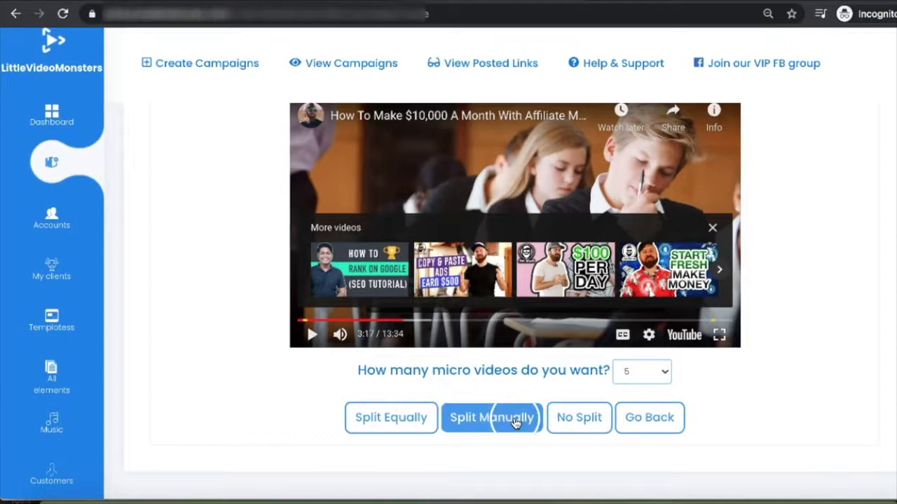
scroll(512, 420, down, 3)
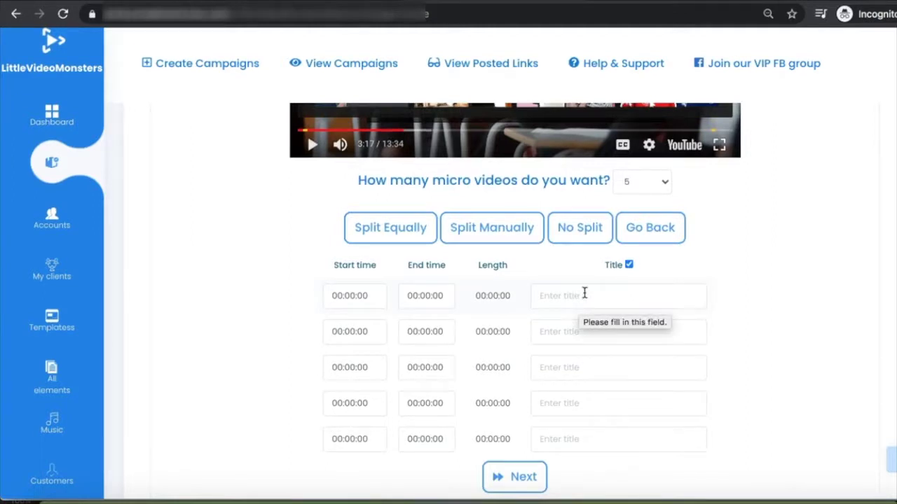
scroll(585, 290, up, 1)
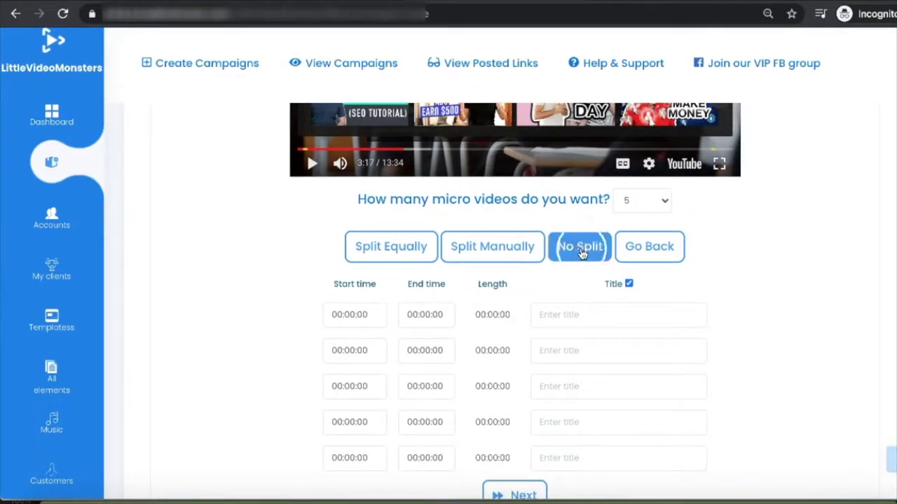
scroll(564, 220, up, 2)
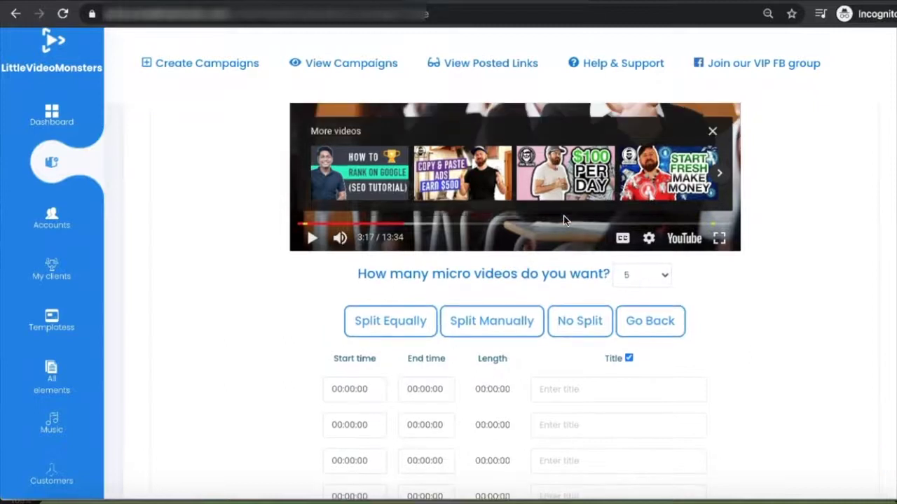
scroll(564, 221, down, 3)
scroll(564, 219, up, 1)
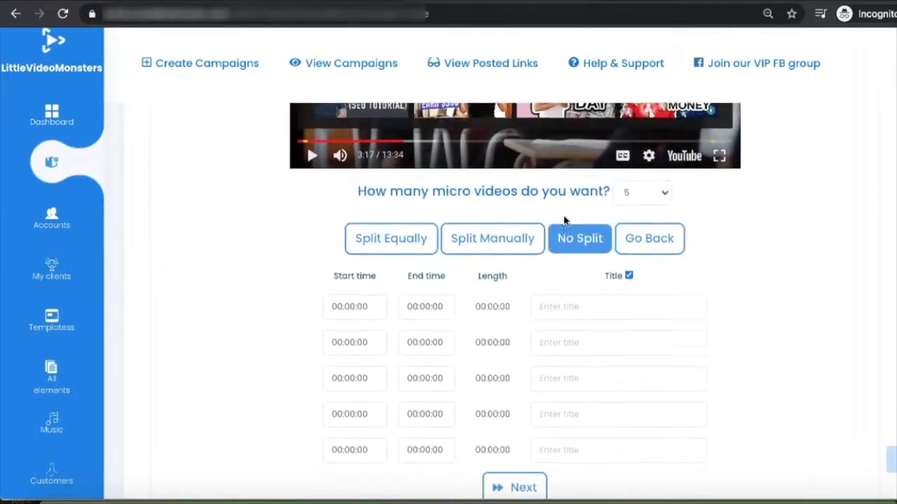
click(396, 247)
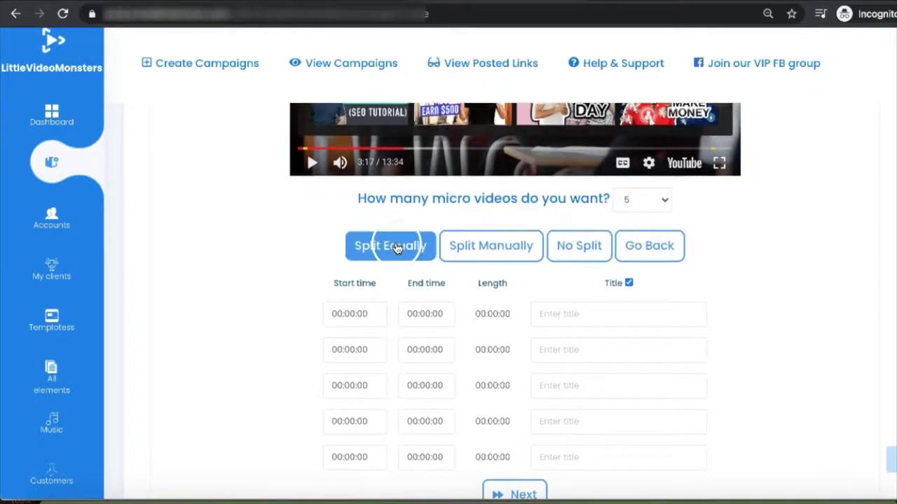
Step: Change the micro video count to 10 and split the video into equal parts
click(626, 200)
click(633, 256)
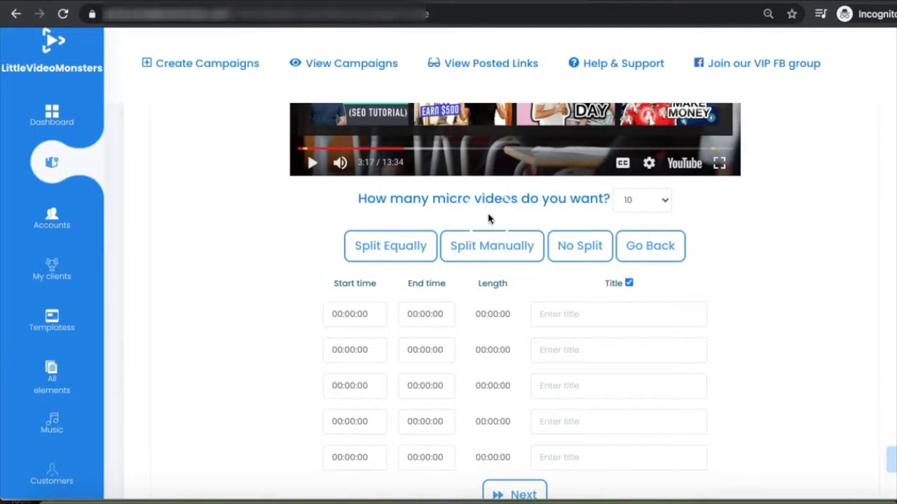
click(409, 245)
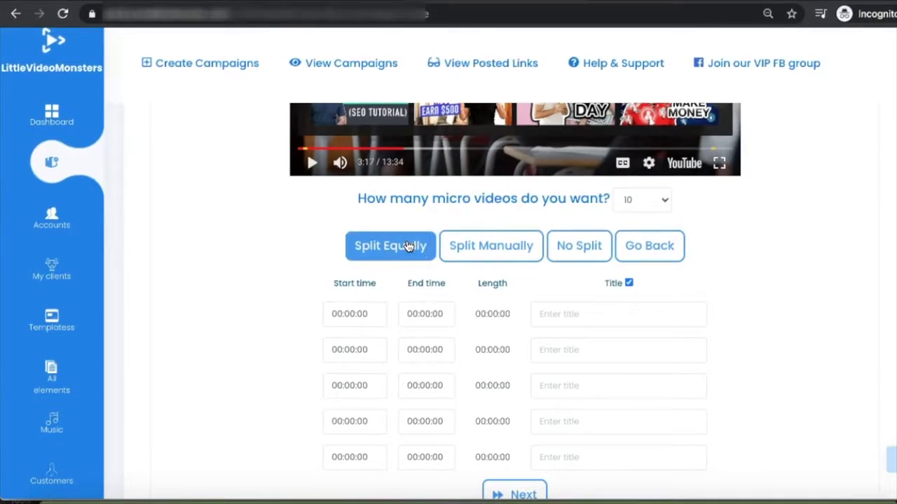
click(405, 245)
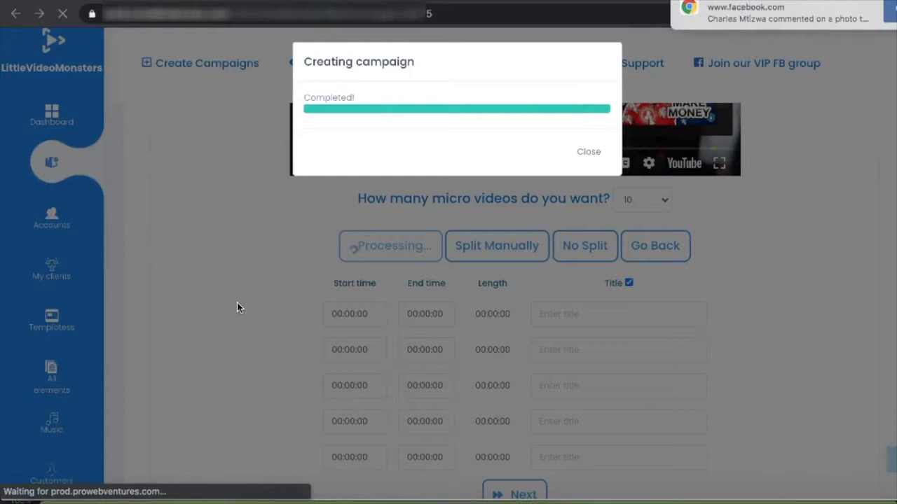
Step: Close the completed campaign notice, zoom the page to 80%, and scroll through the example clips
click(352, 310)
scroll(352, 310, down, 1)
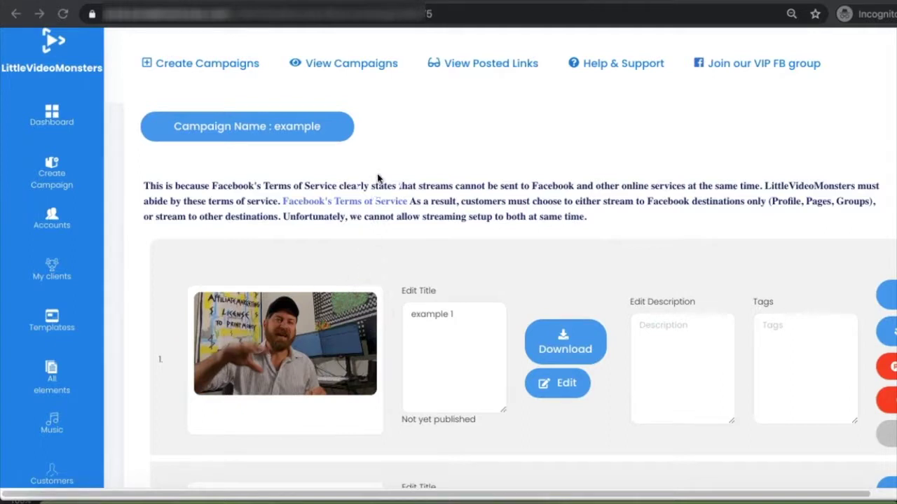
click(456, 124)
key(ctrl+minus)
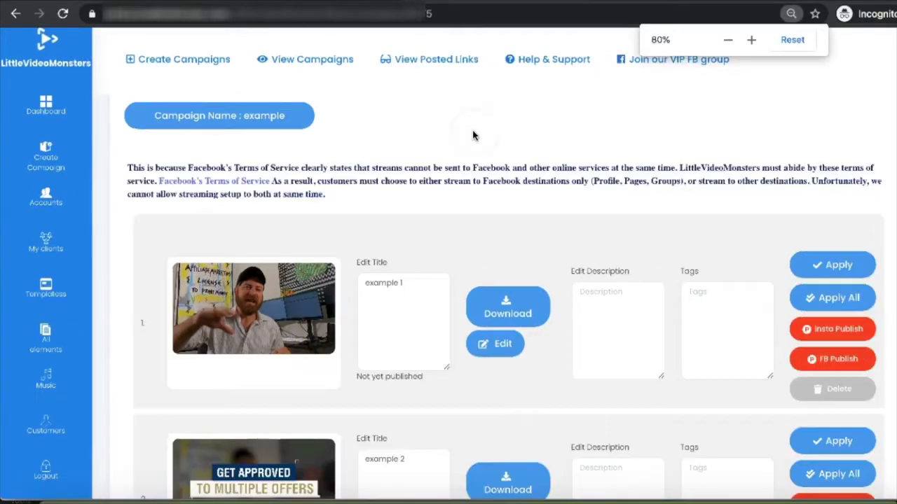
scroll(456, 126, down, 3)
scroll(473, 135, down, 9)
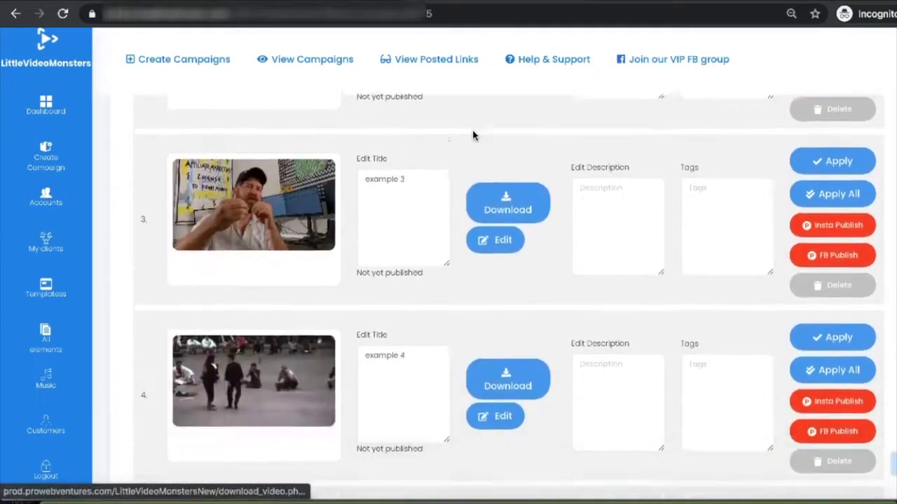
scroll(473, 134, down, 8)
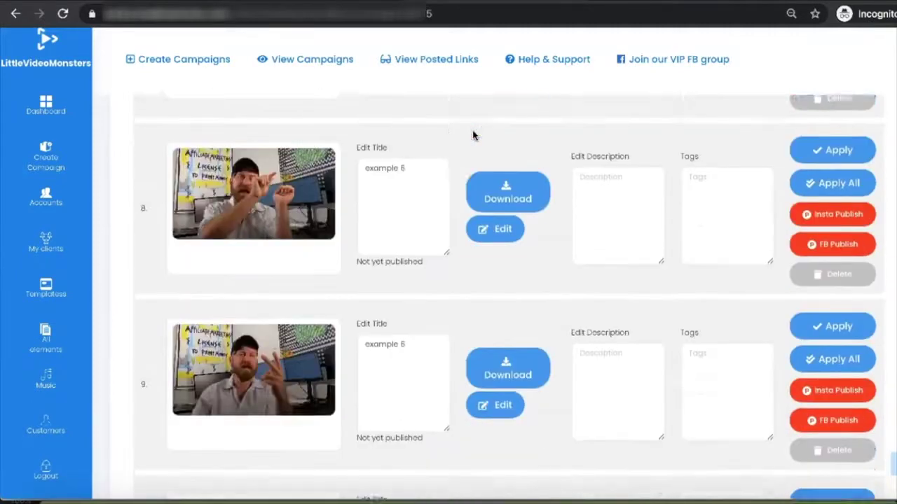
scroll(473, 134, up, 20)
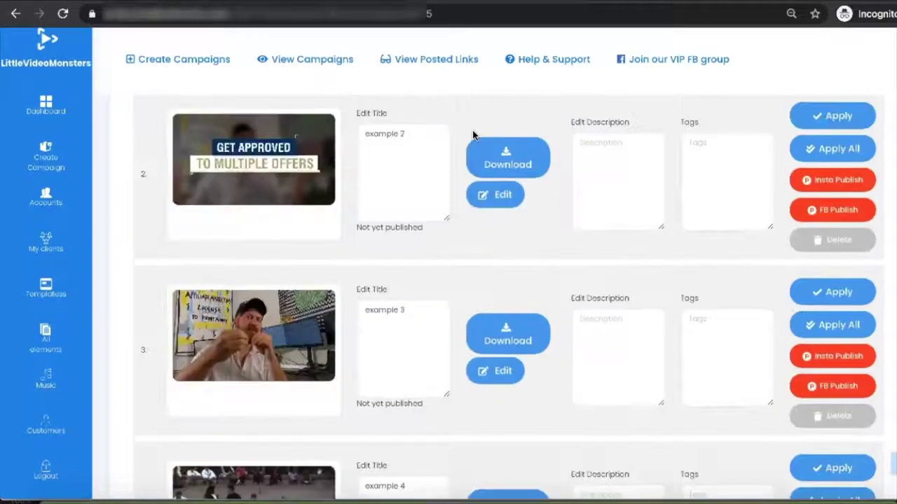
scroll(473, 135, down, 1)
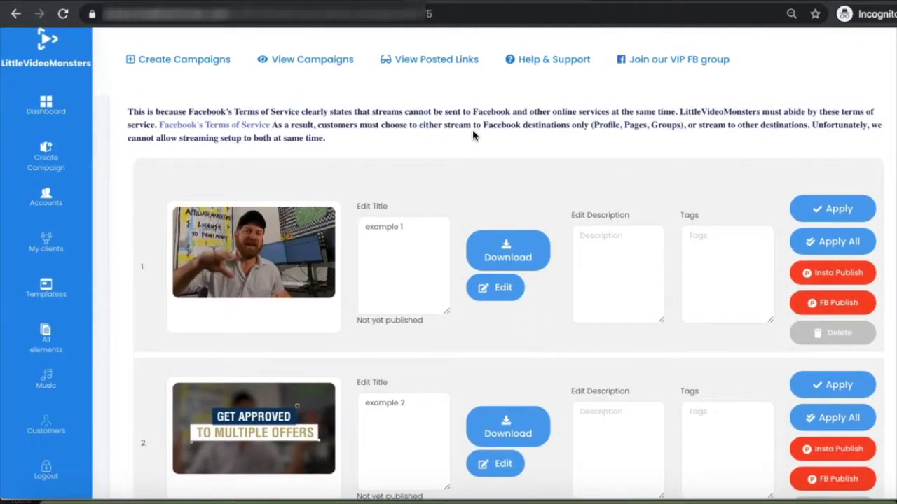
Step: Open example 1 in the editor and show its intro and outro branding settings
click(496, 288)
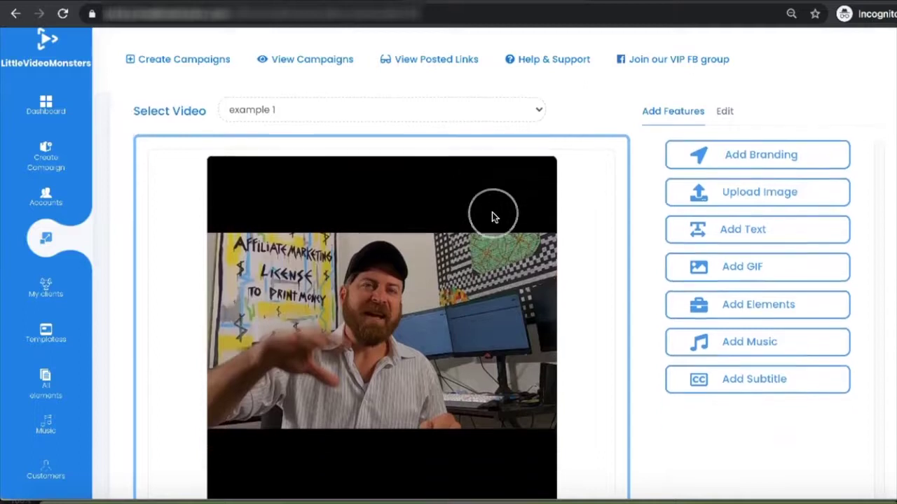
scroll(492, 212, down, 1)
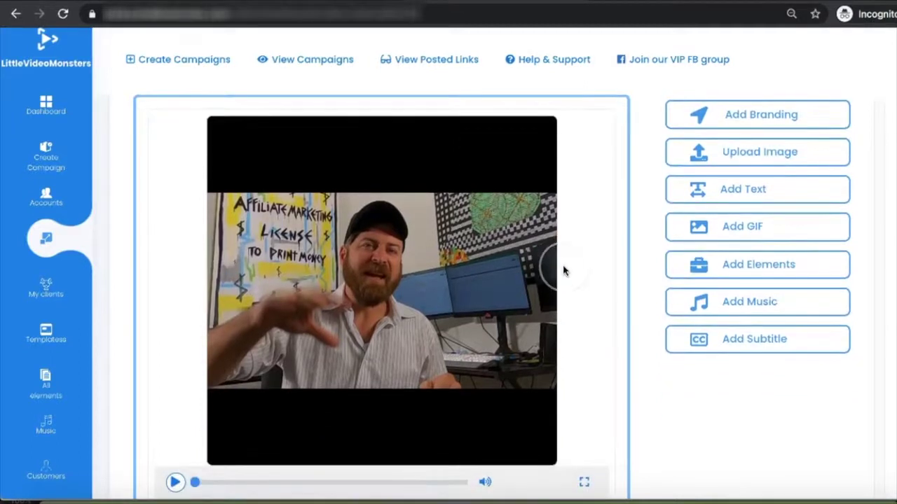
scroll(760, 184, up, 1)
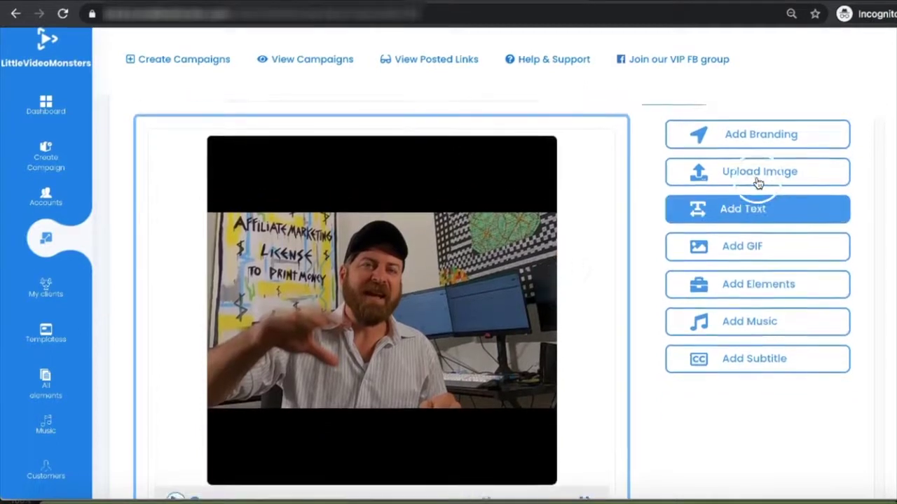
click(734, 136)
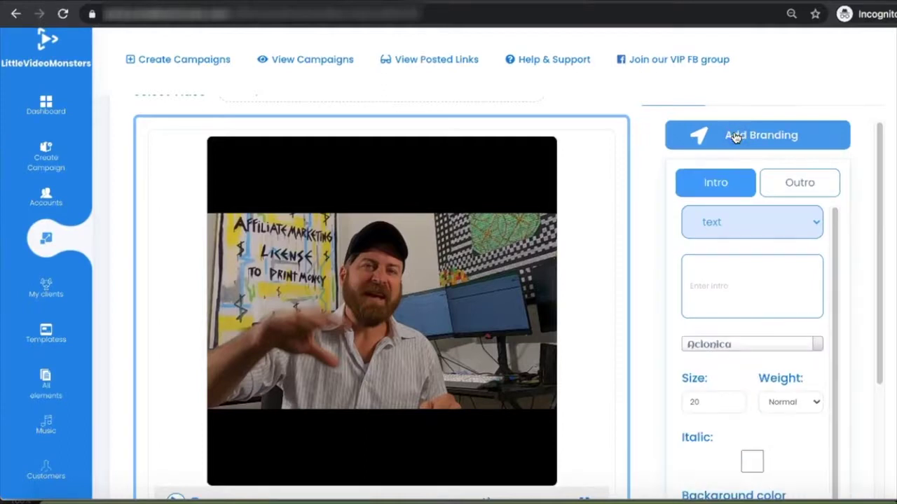
Step: Try the image and video intro types, then set the intro back to text and begin typing it
click(721, 231)
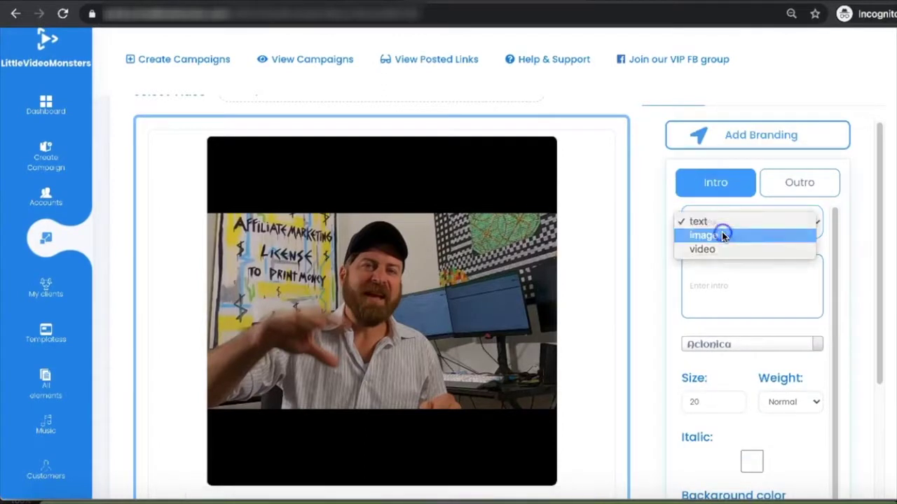
click(721, 235)
click(724, 229)
click(724, 244)
click(716, 235)
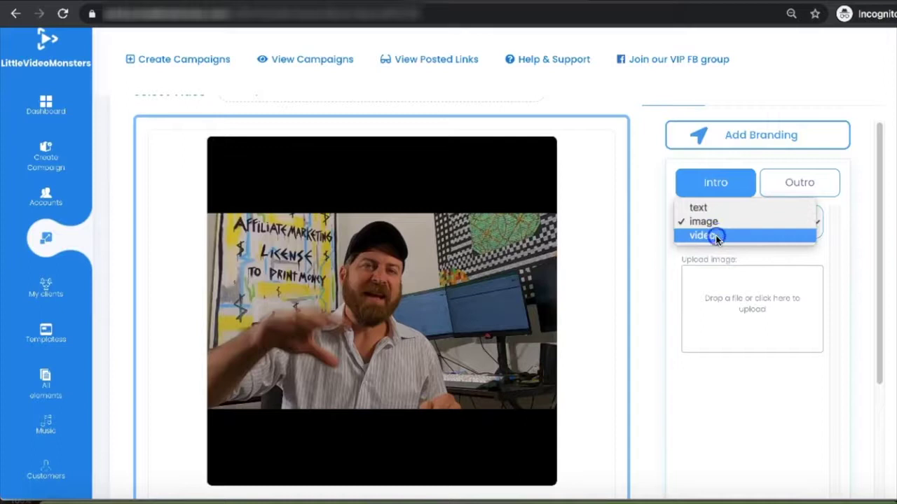
click(715, 236)
click(707, 221)
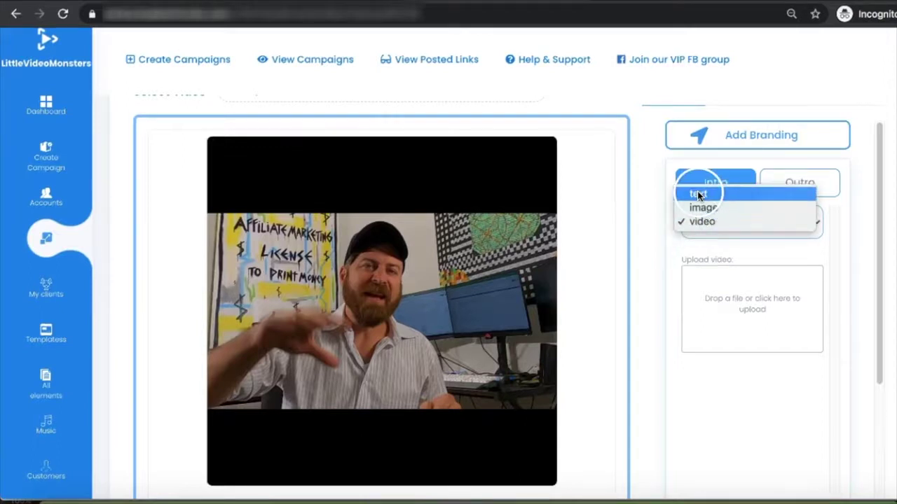
click(699, 196)
click(706, 276)
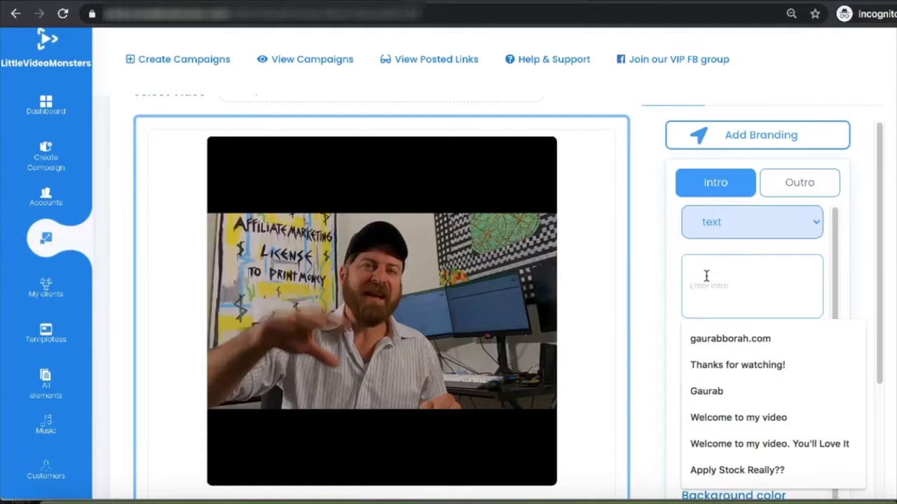
text(mo)
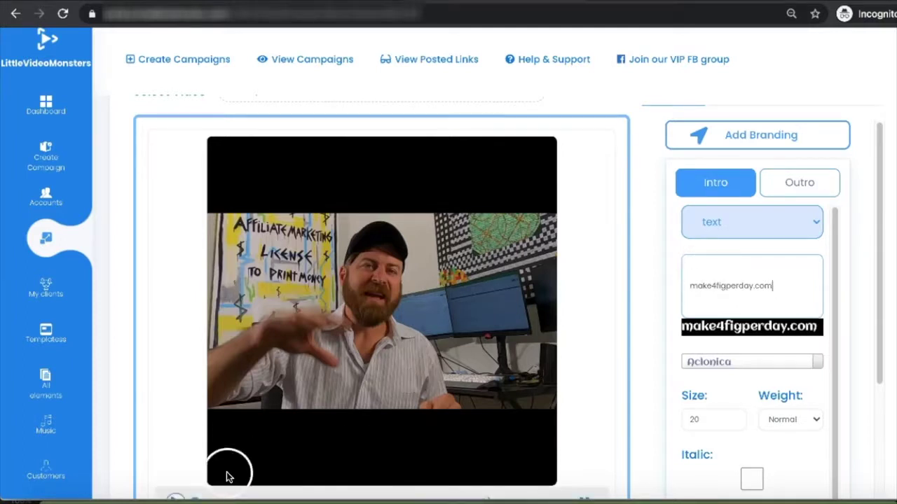
Step: Play and pause the clip preview to check the intro text
scroll(266, 425, down, 1)
click(175, 445)
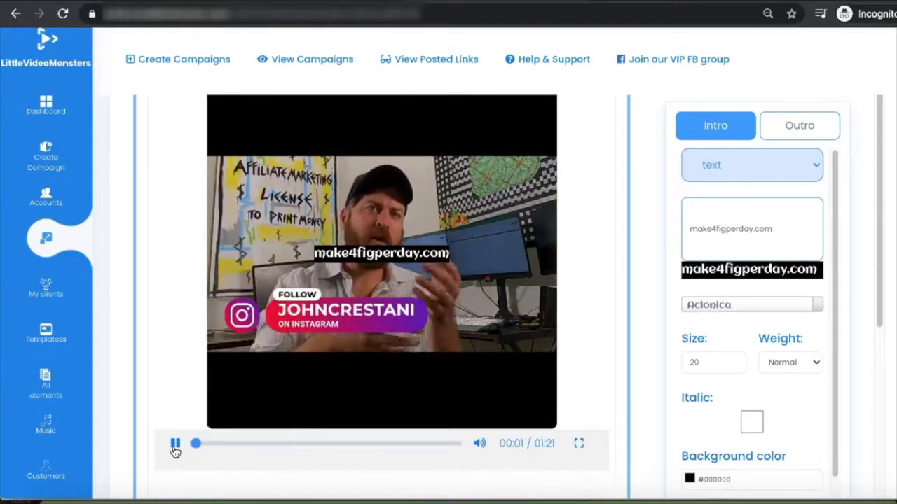
click(175, 448)
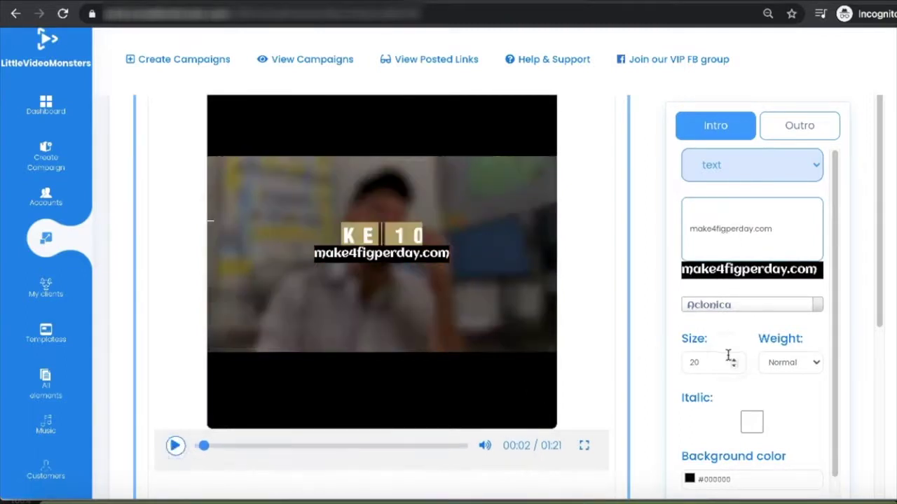
scroll(732, 350, up, 1)
Step: Set the outro text to 'Make 4 Fig Per Day, visit ==> make4figperday.com' and preview it near the end
click(781, 144)
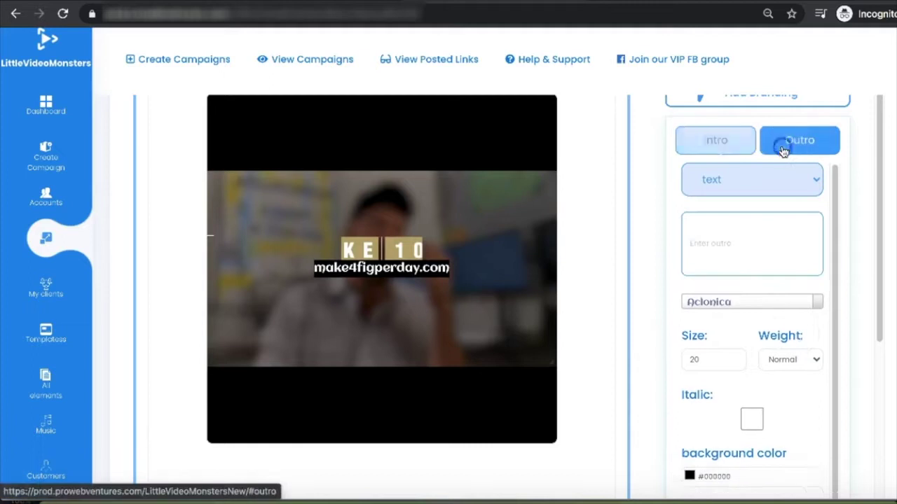
click(744, 238)
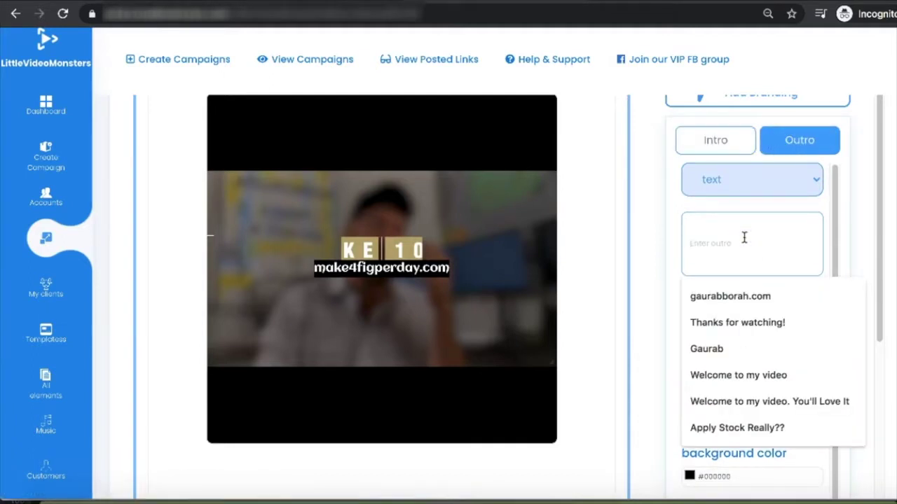
text(Make 4 Fig)
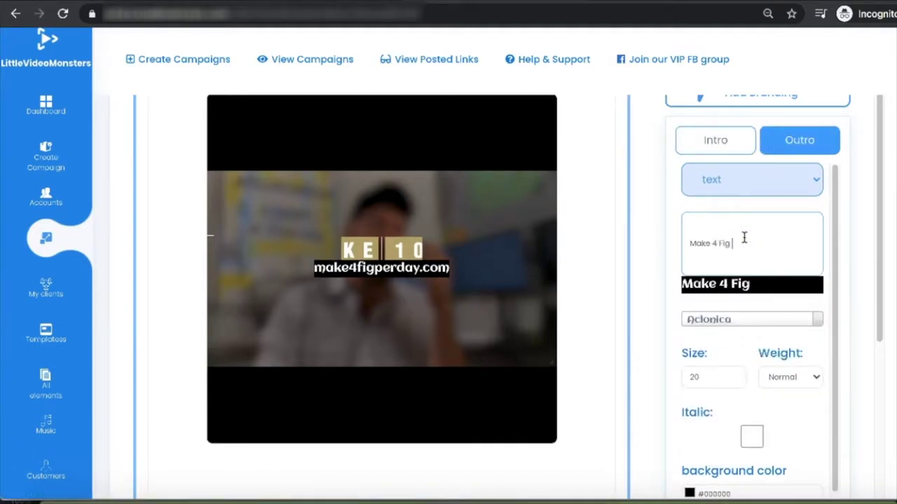
text( Per Day.)
key(BackSpace)
key(BackSpace)
text(, visit ==> make4figperday.com)
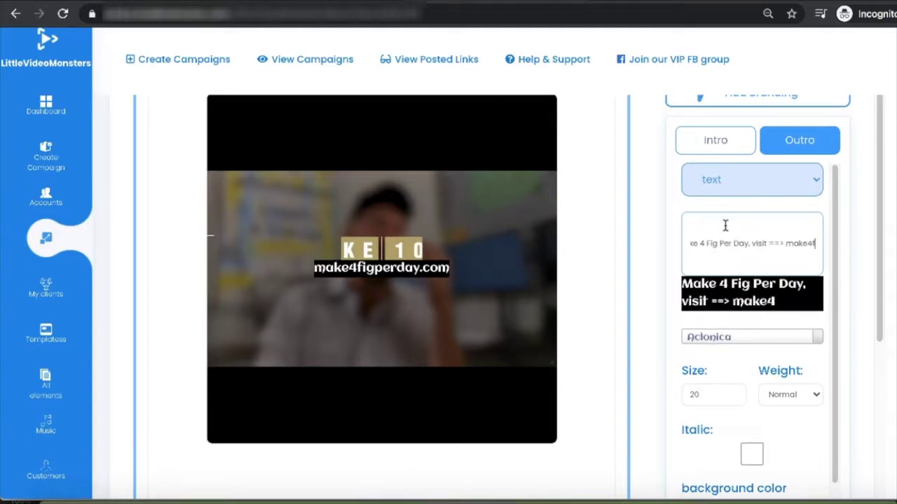
click(180, 459)
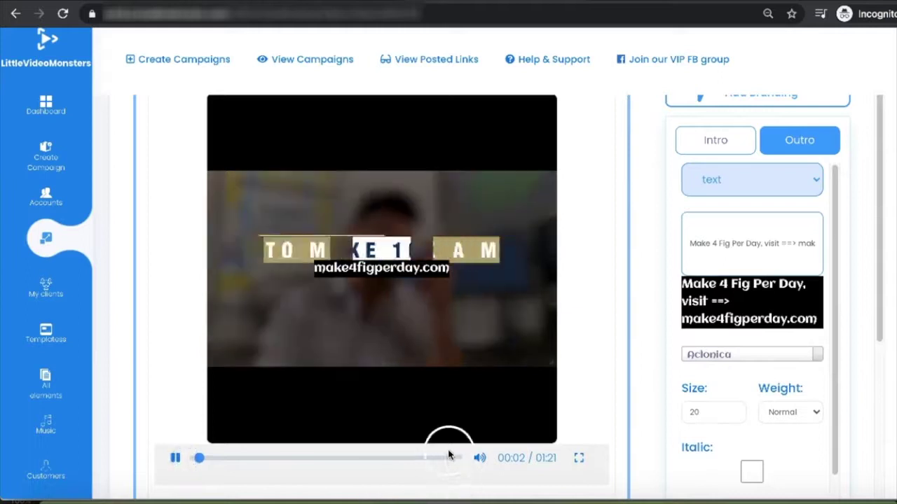
drag(203, 459, 448, 462)
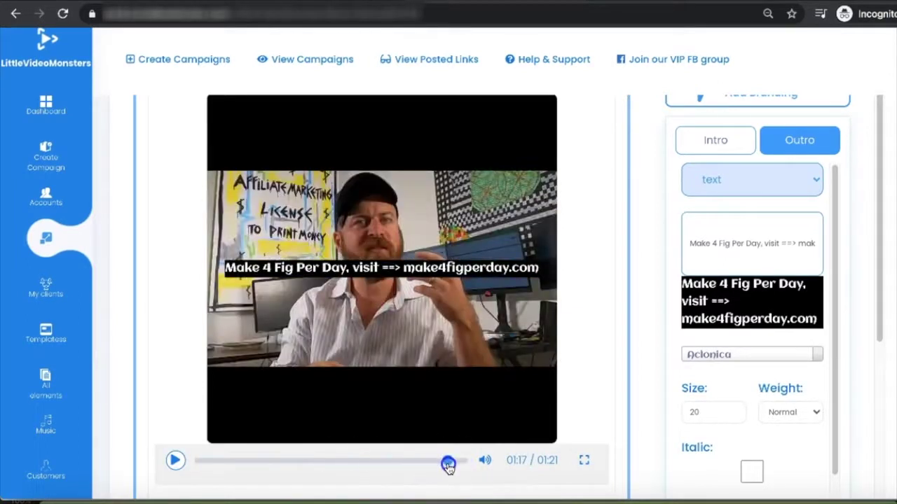